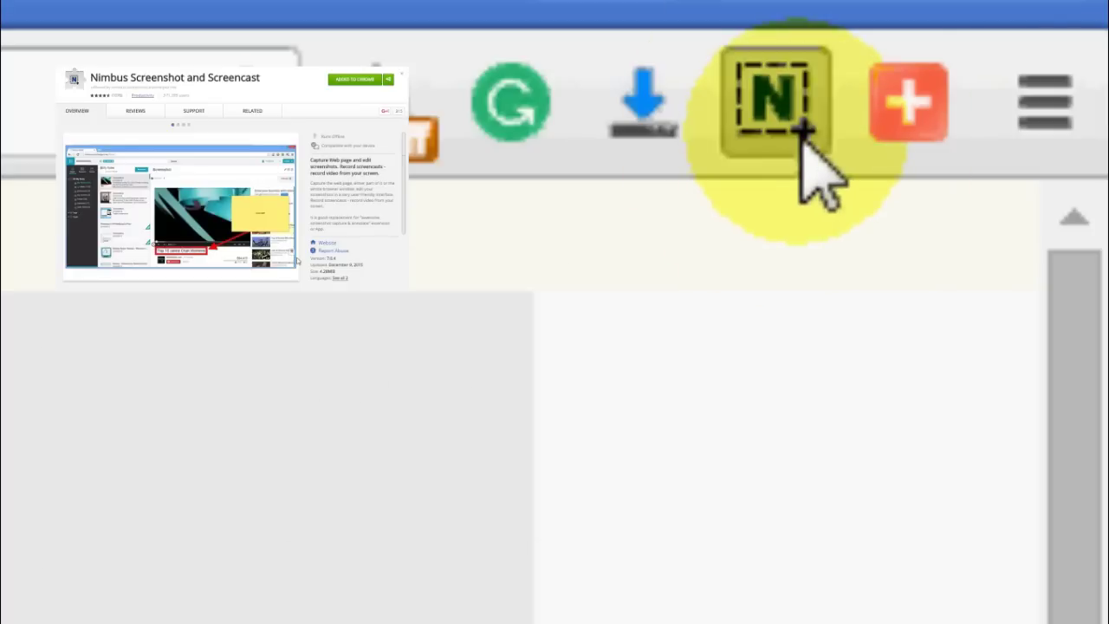
Capture the entire Top 5 Chrome Extensions article as a Nimbus full-page screenshot
left_click(802, 130)
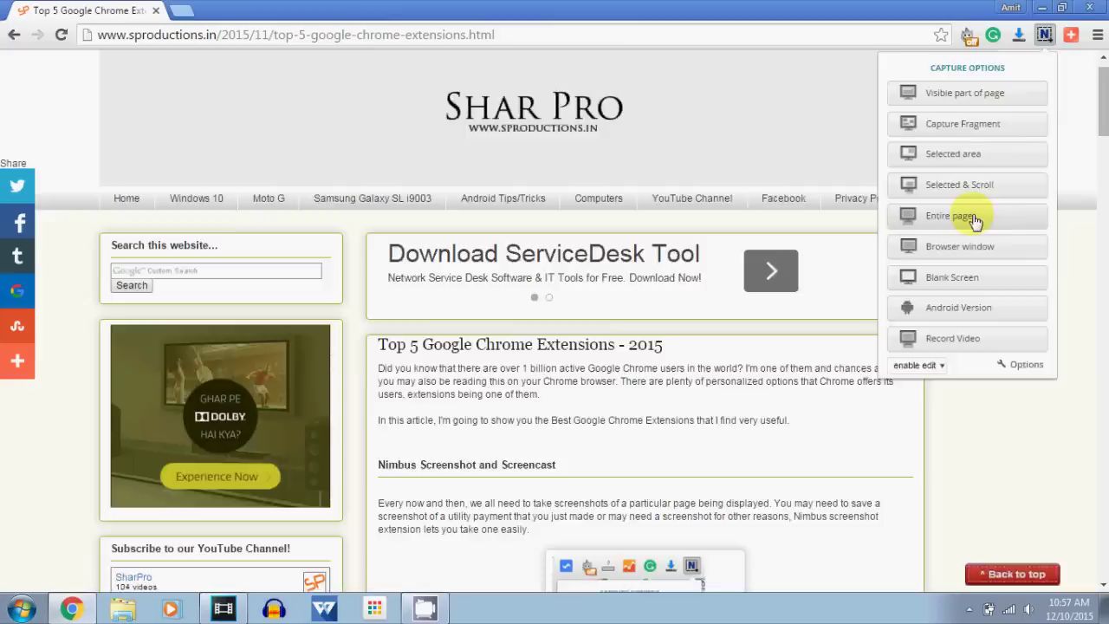
left_click(970, 217)
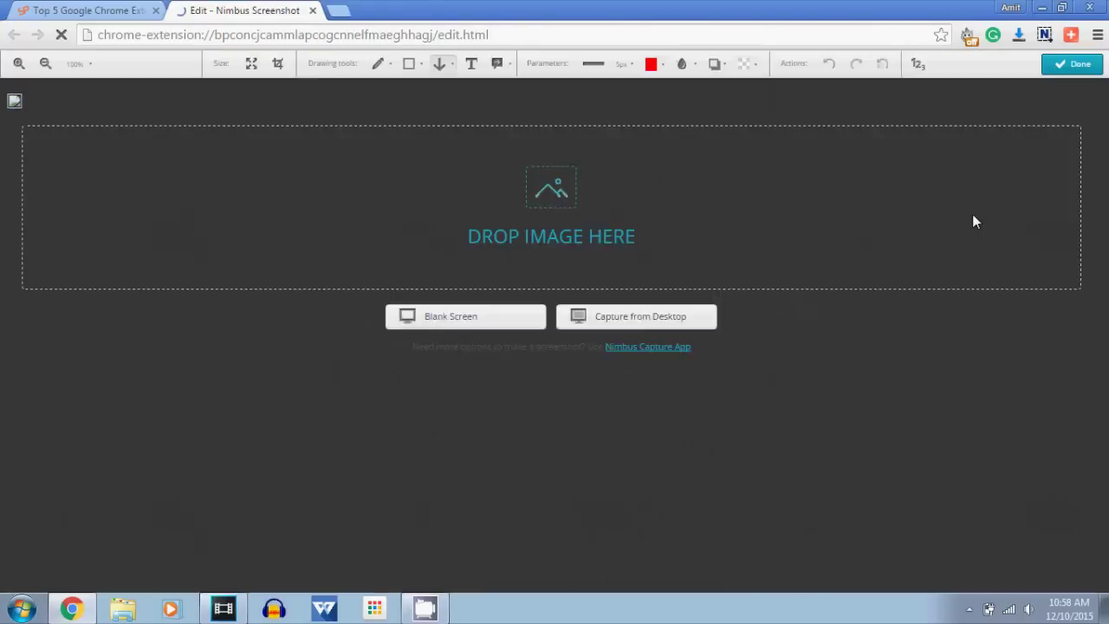
Review the full-page capture in the Nimbus editor, finish with Done, and reopen Nimbus's capture menu
scroll(972, 220, "down", 2)
scroll(972, 220, "down", 4)
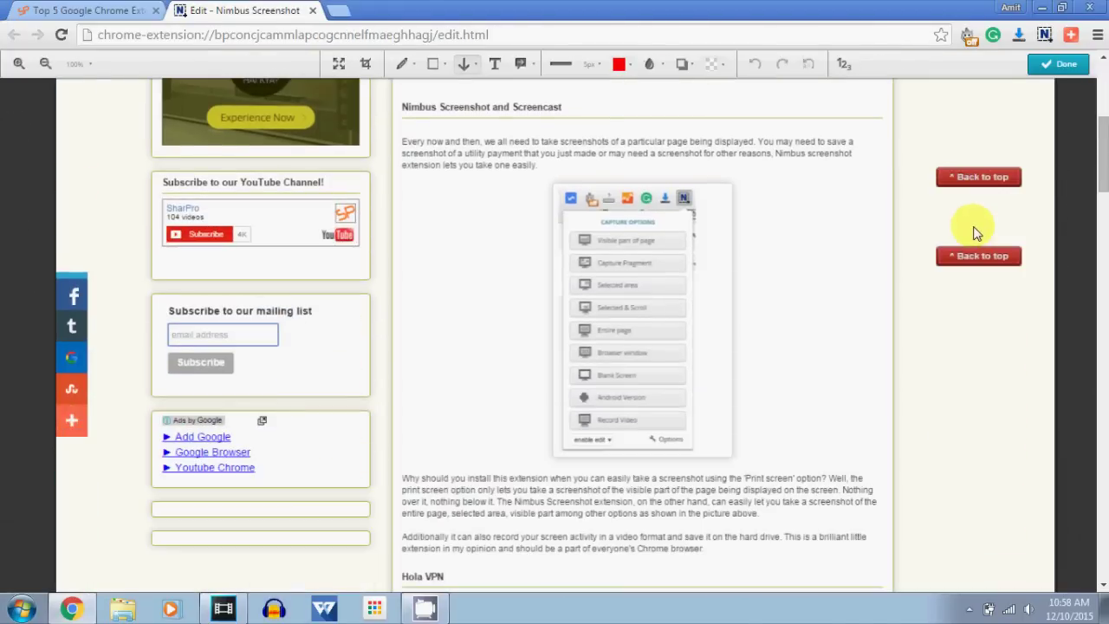
scroll(971, 220, "down", 2)
mouse_move(1101, 177)
left_mouse_down()
mouse_move(1089, 193)
mouse_move(1089, 235)
left_mouse_up()
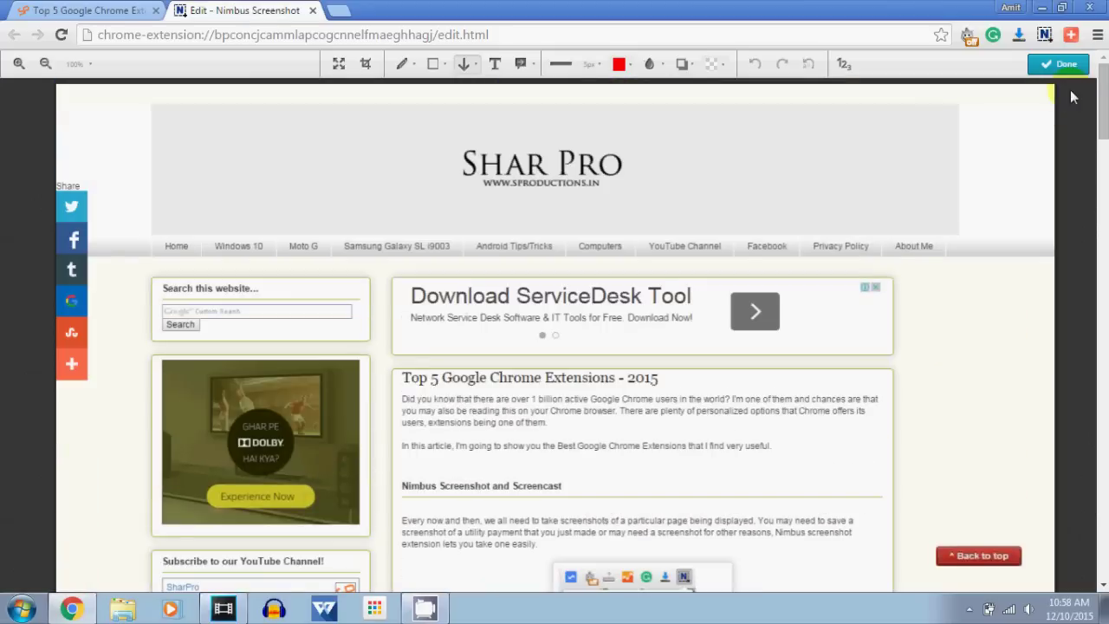
left_click(1040, 69)
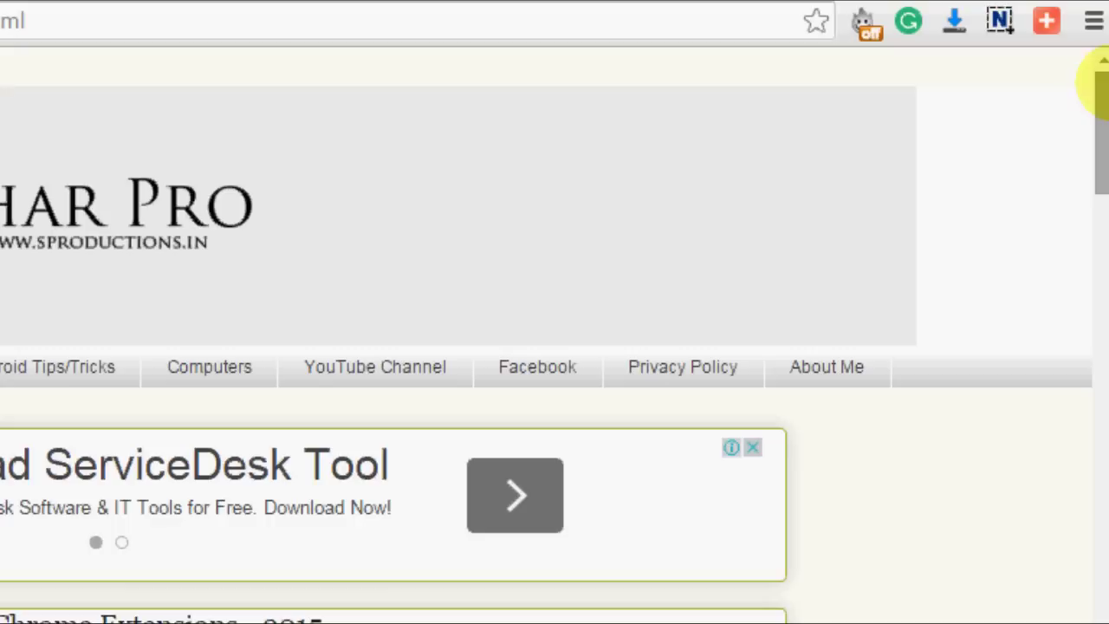
left_click(999, 27)
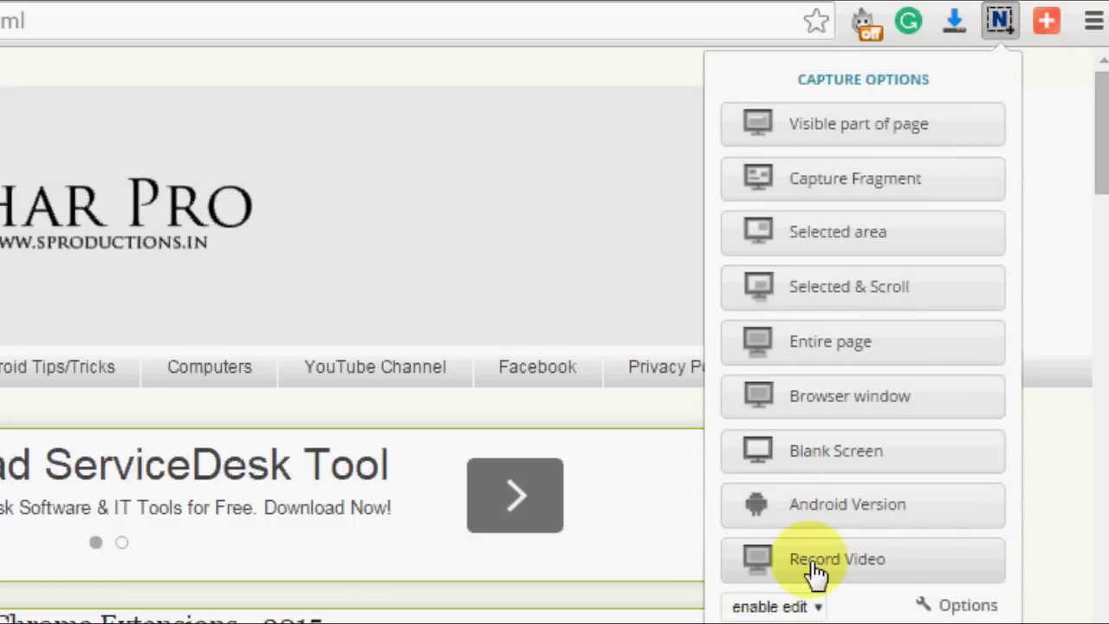
Open Nimbus Screenshot Options and browse its image format, quality, save and shortcut settings
left_click(953, 606)
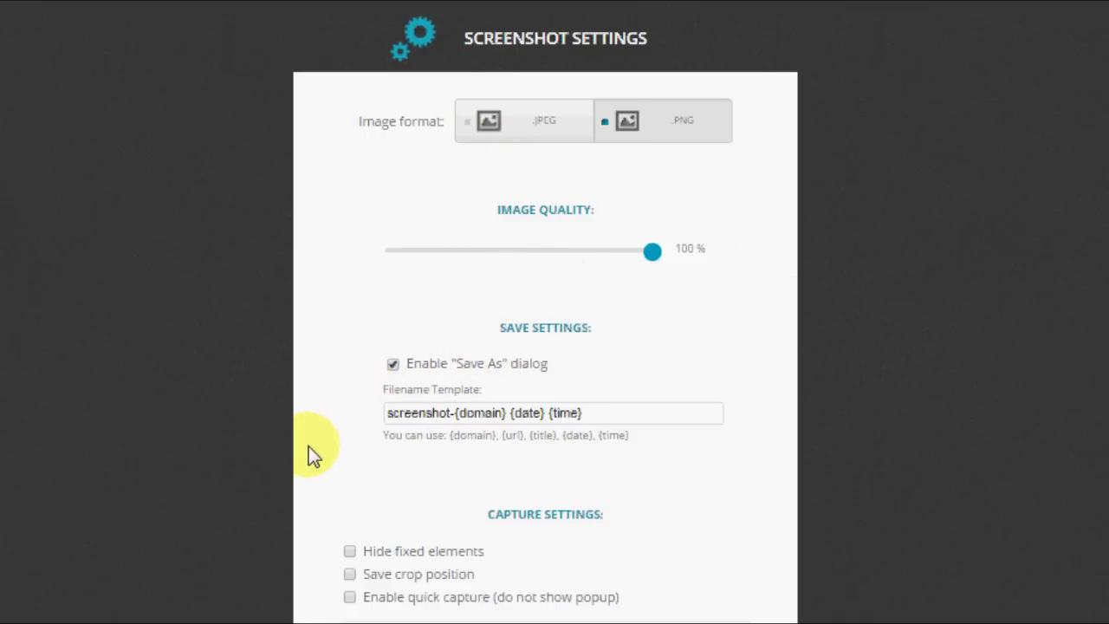
scroll(330, 455, "down", 3)
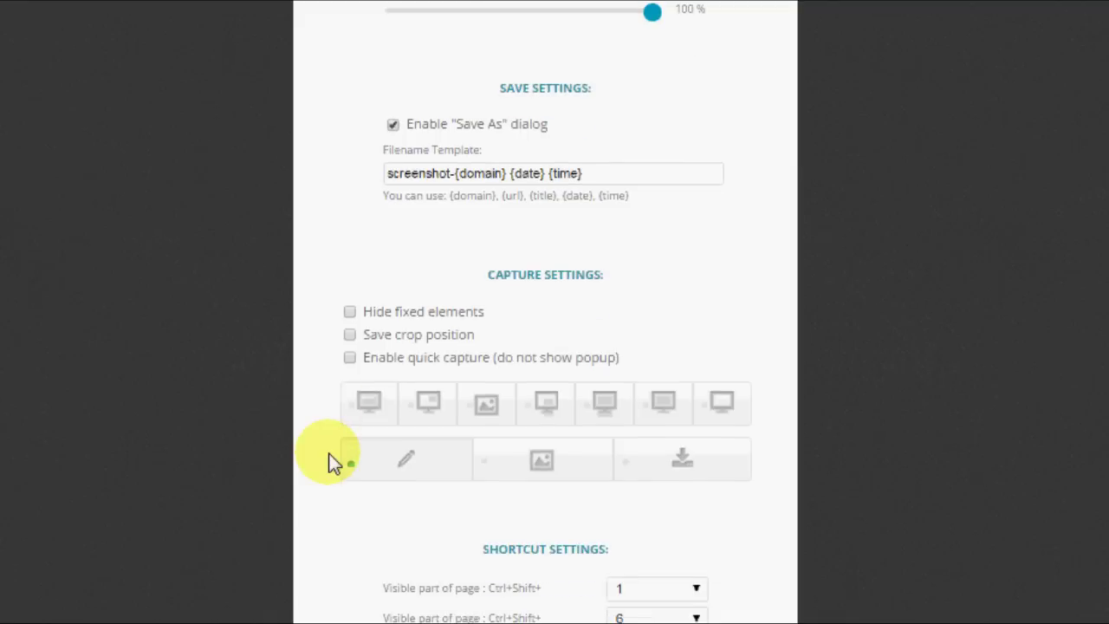
scroll(330, 462, "down", 1)
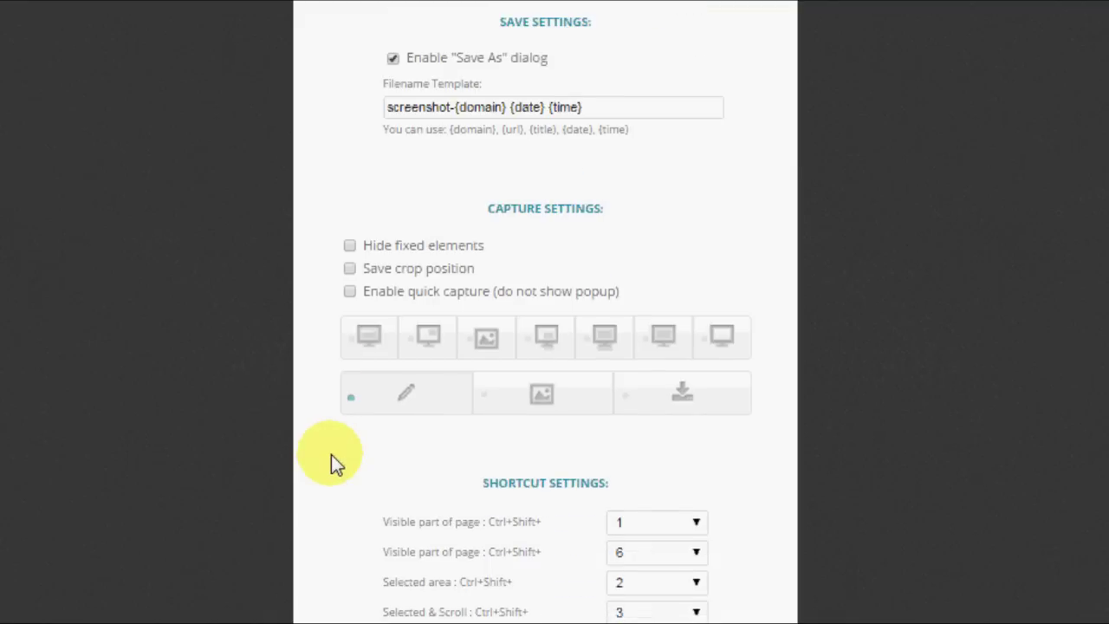
scroll(333, 452, "up", 5)
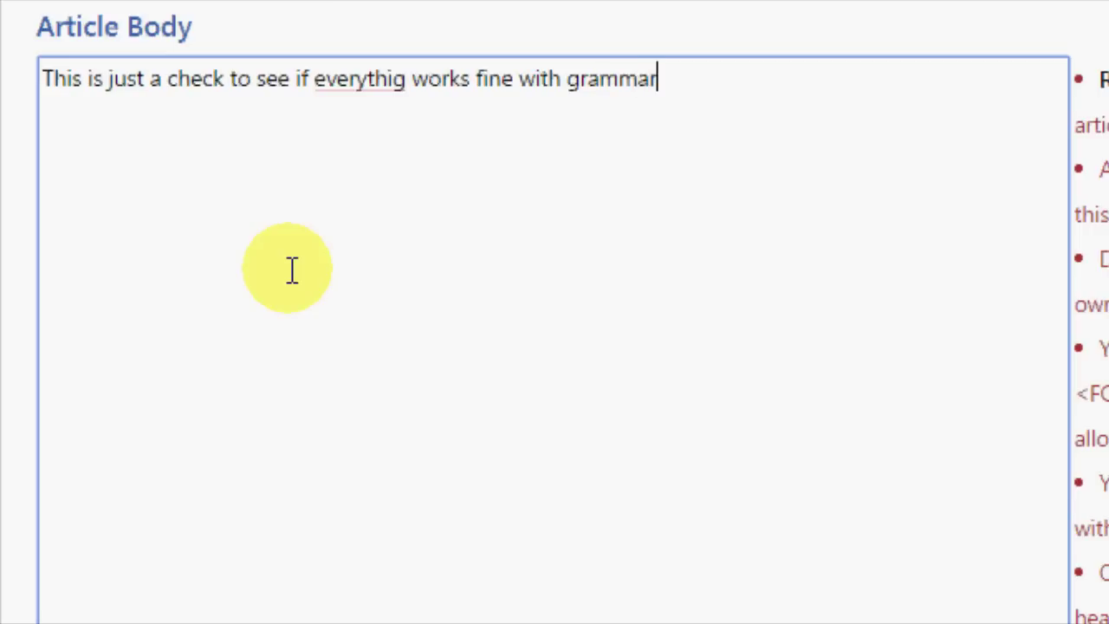
Accept Grammarly's fixes 'everything' and 'Grammarly' in the test sentence, then look up 'upgrade'
type(".")
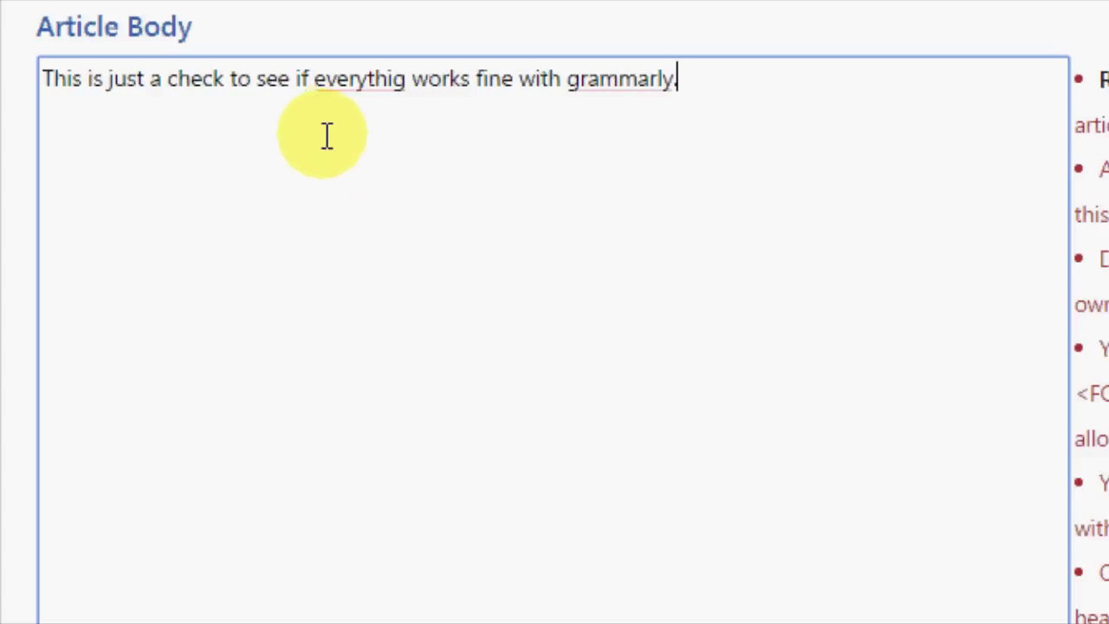
mouse_move(359, 79)
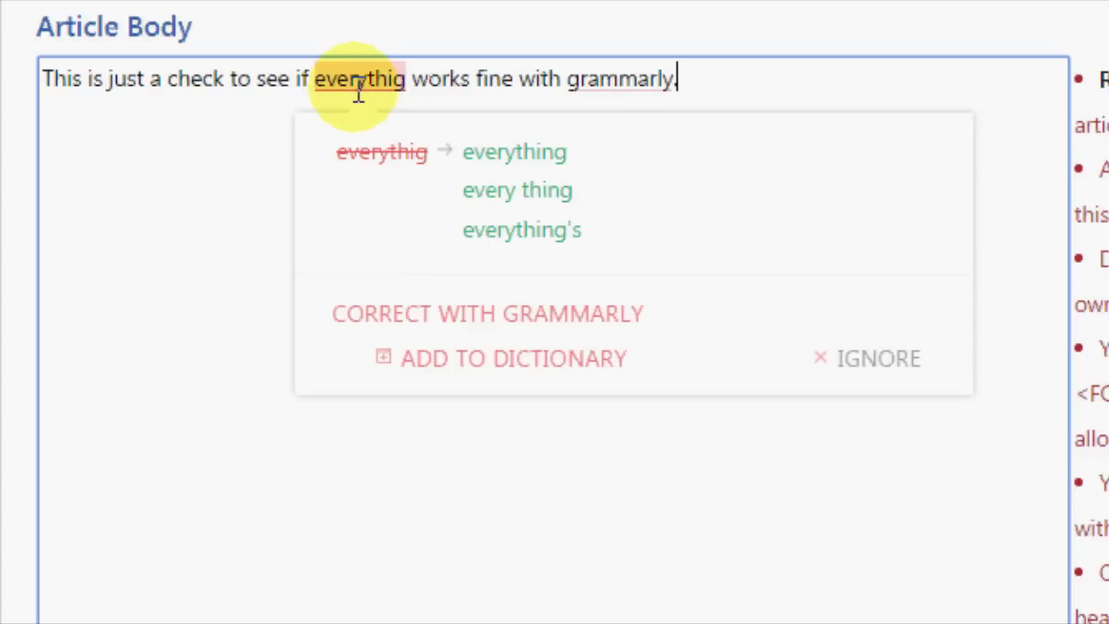
left_click(485, 158)
mouse_move(620, 79)
left_click(803, 161)
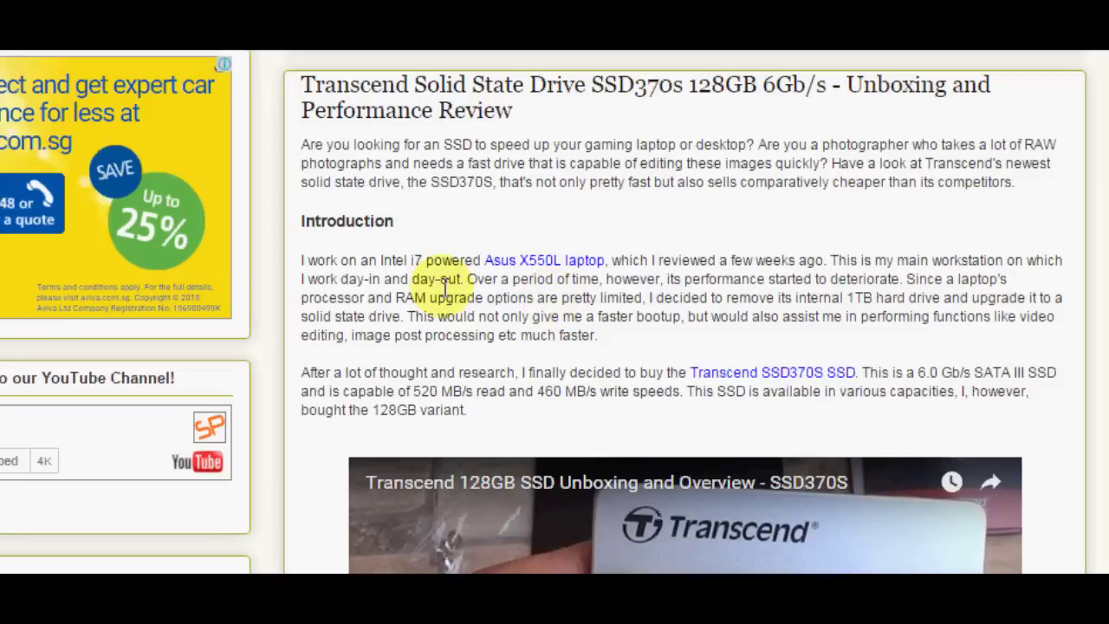
double_click(454, 297)
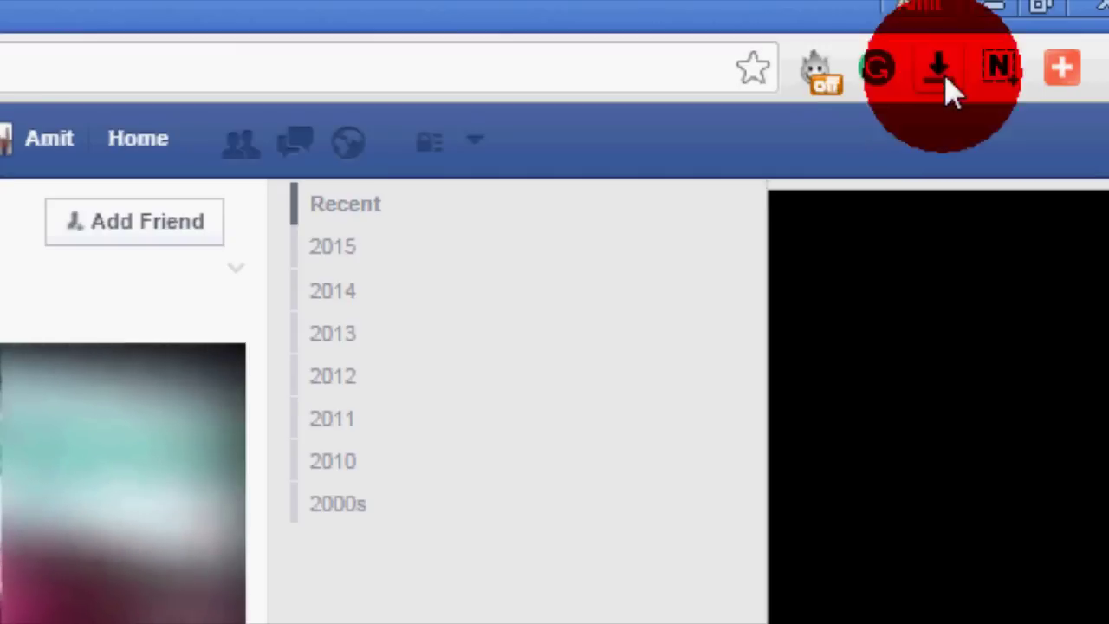
Download the Facebook post's video as MP4 with the video downloader extension
left_click(945, 77)
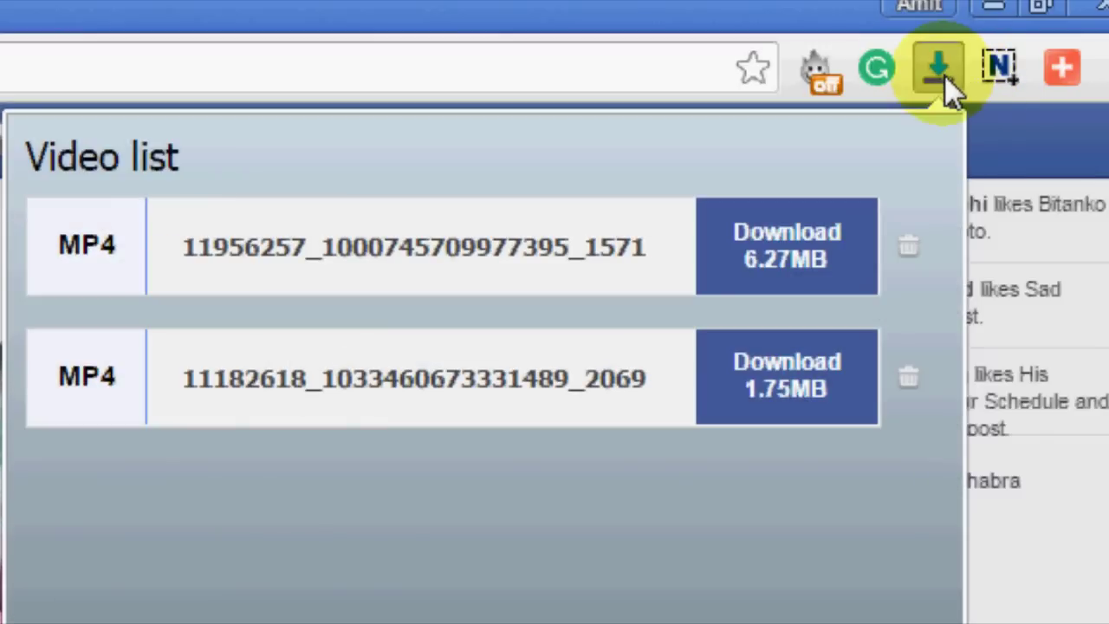
left_click(766, 260)
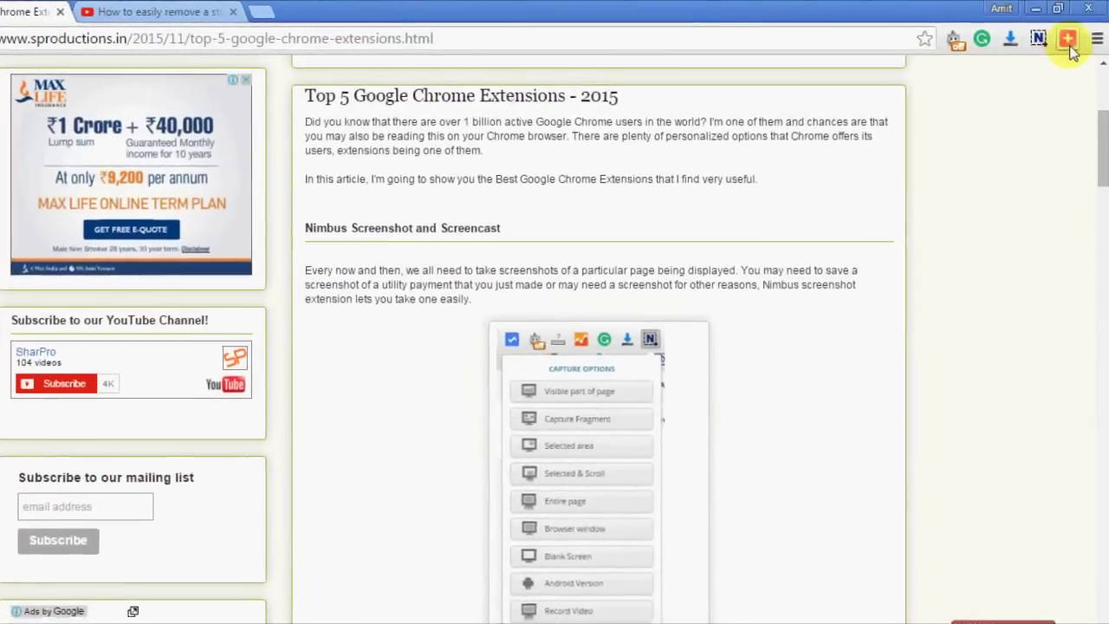
Open AddThis Options, scroll its All Available Services list, and show the share list again
left_click(1066, 40)
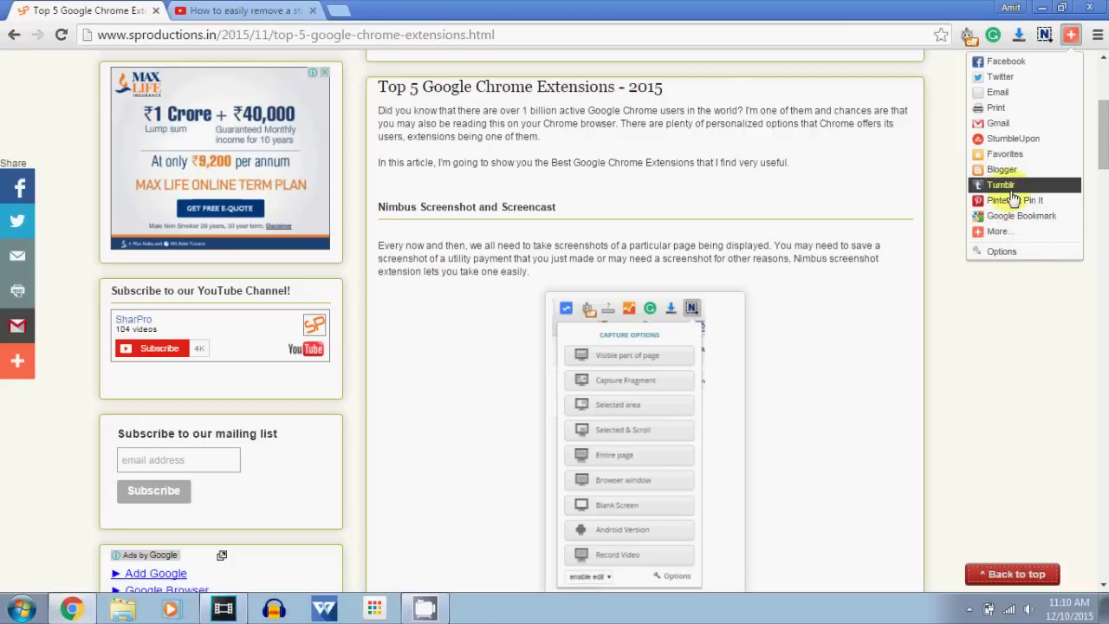
left_click(1001, 251)
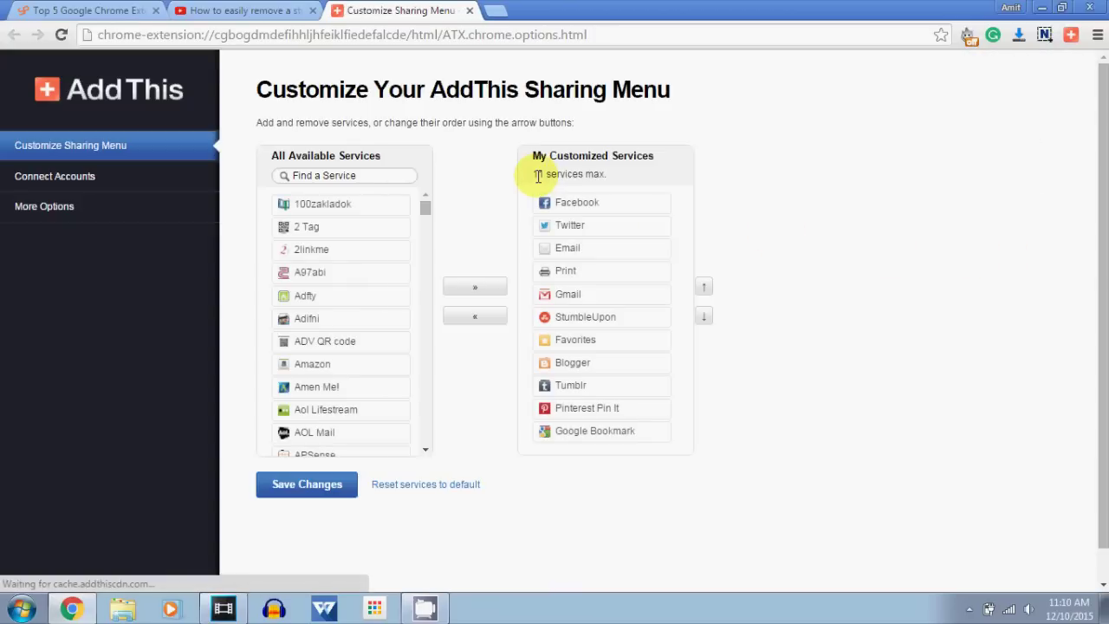
left_click_drag(426, 213, 421, 438)
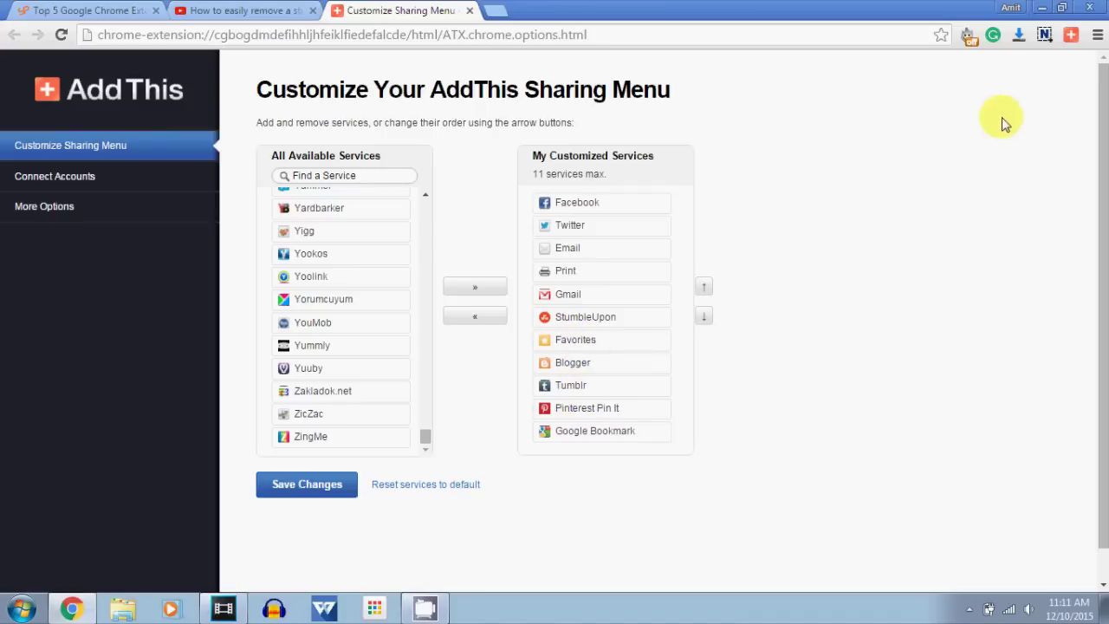
left_click(1070, 34)
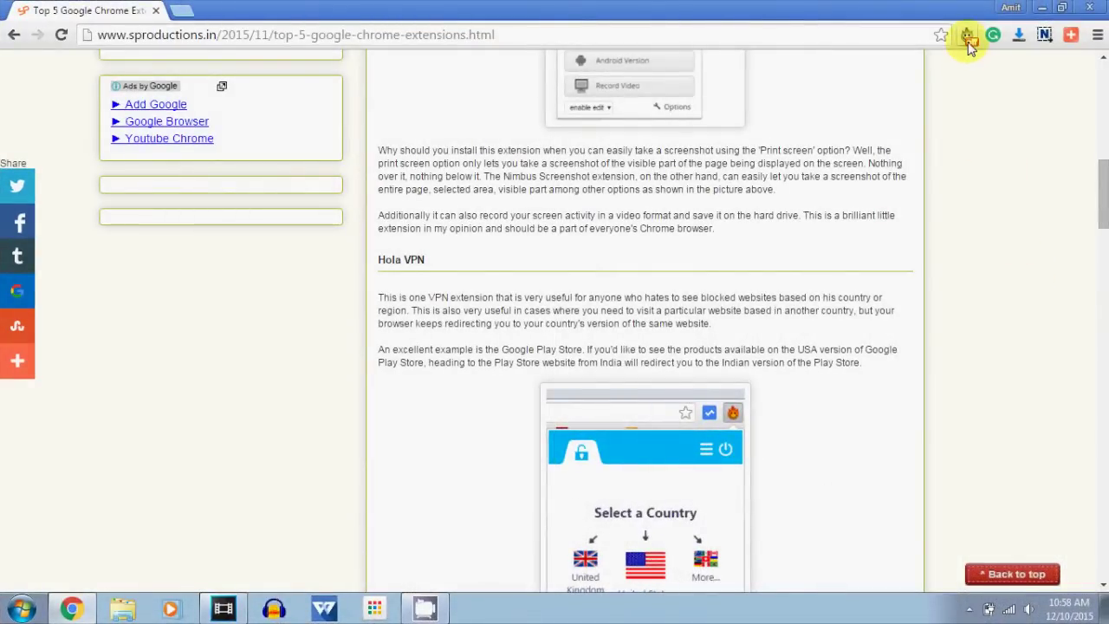
Turn on Hola VPN for France and scroll the reloaded SharPro site
left_click(967, 36)
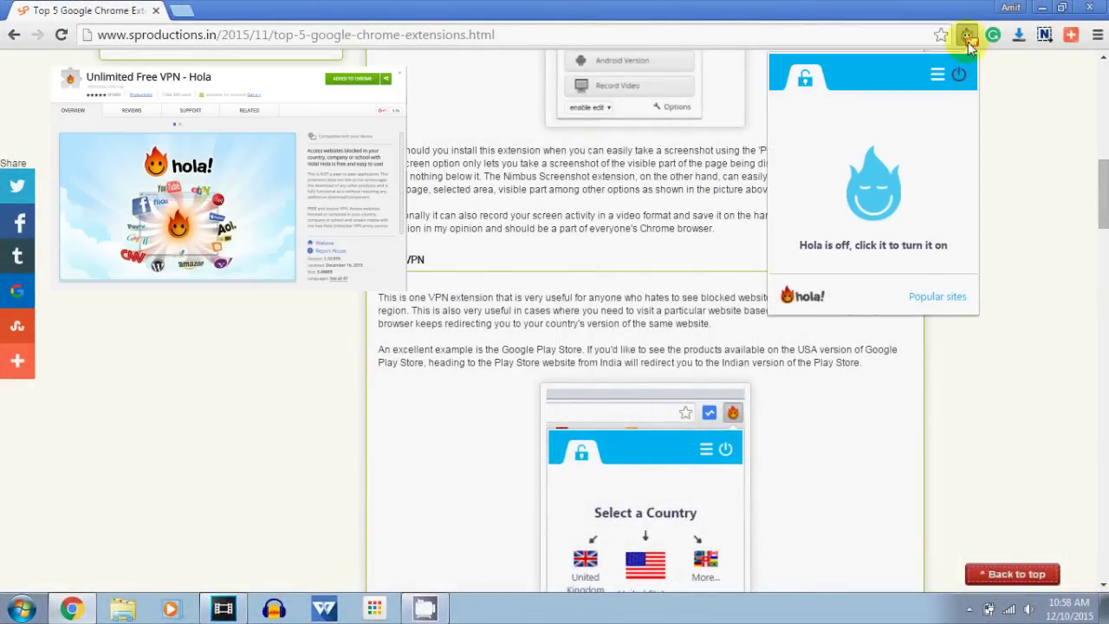
left_click(962, 76)
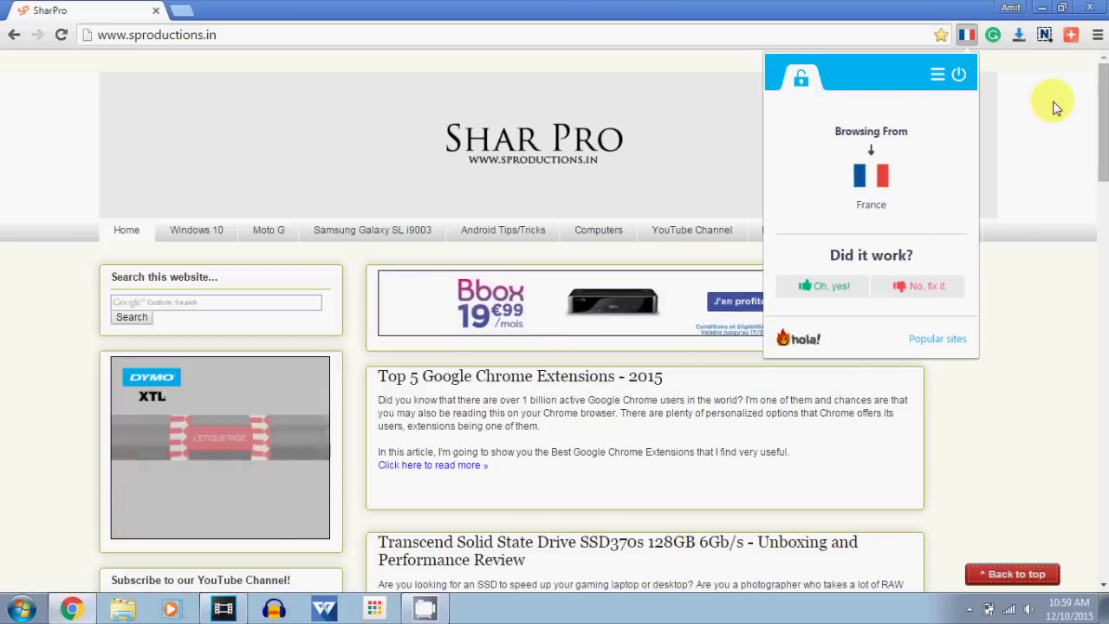
left_click(1055, 108)
left_click_drag(1101, 113, 1101, 137)
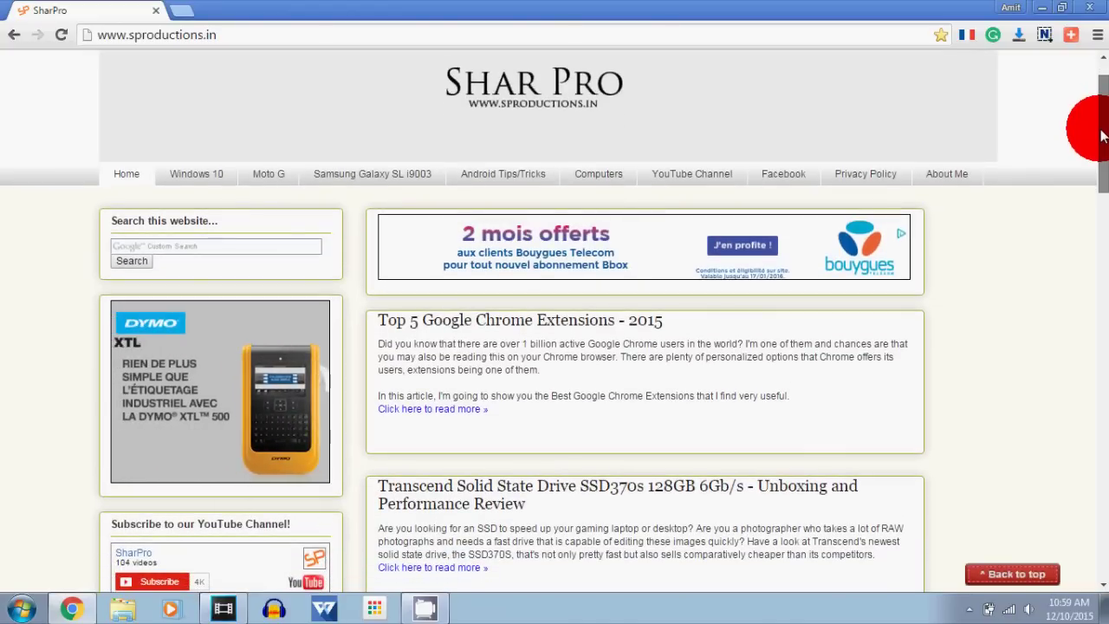
left_click_drag(1101, 141, 1091, 215)
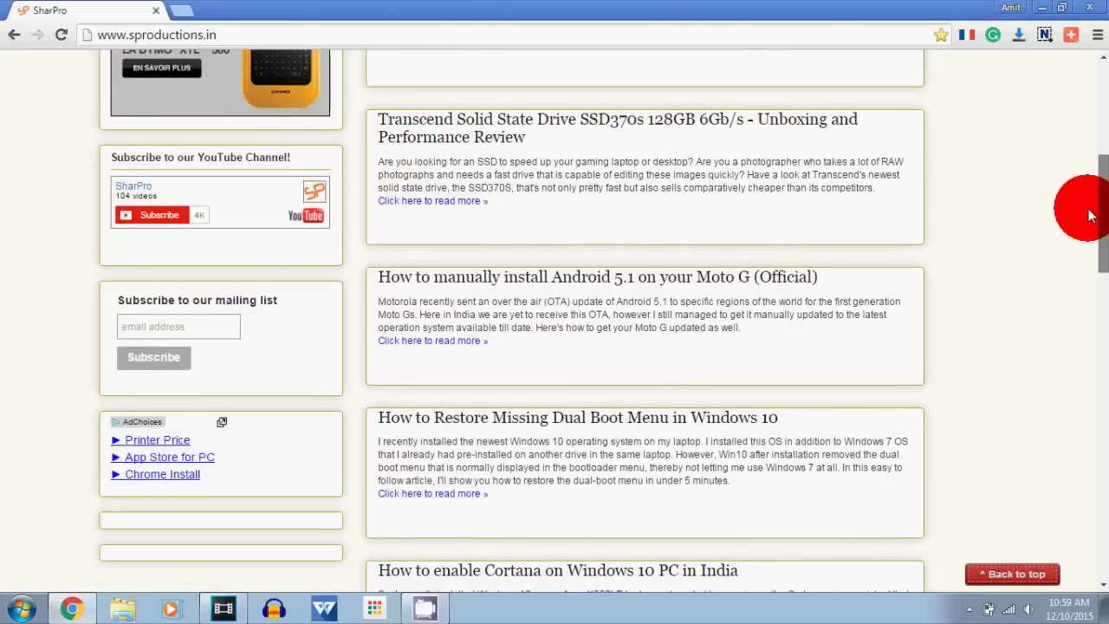
mouse_move(1090, 215)
left_mouse_down()
mouse_move(1079, 268)
mouse_move(1086, 336)
mouse_move(1069, 185)
mouse_move(1080, 99)
left_mouse_up()
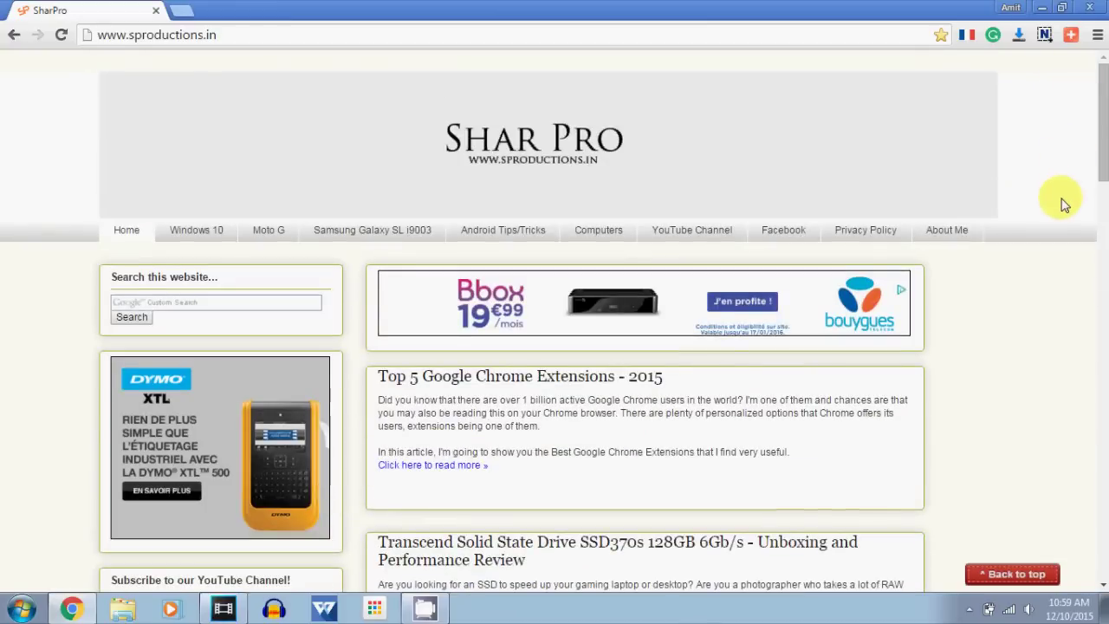
Switch Hola's browsing country from France to the United States
left_click(968, 36)
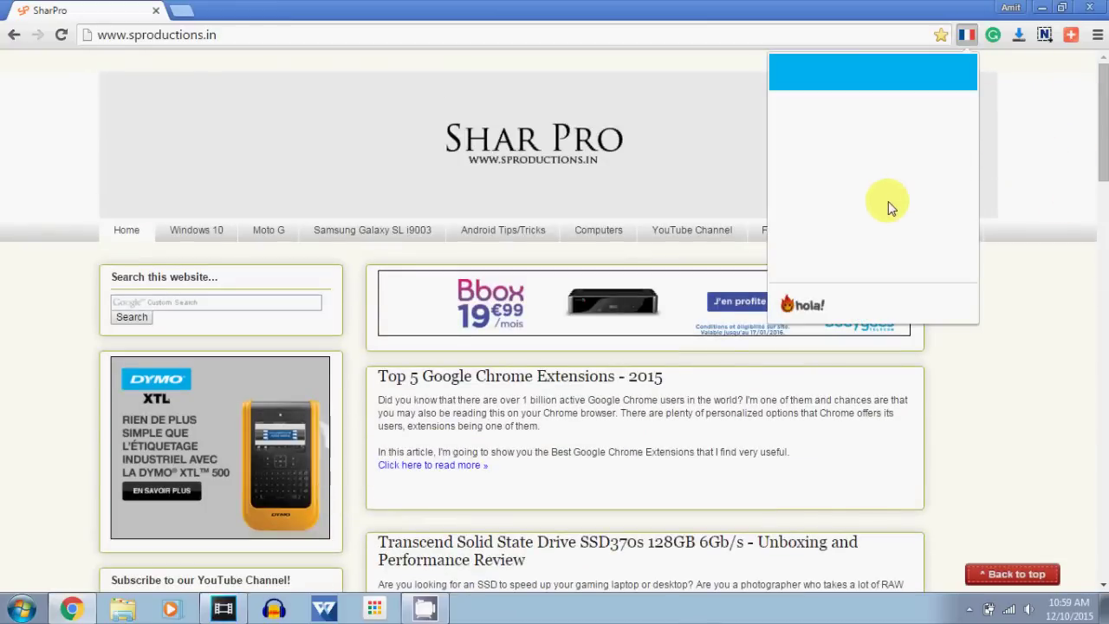
left_click(865, 199)
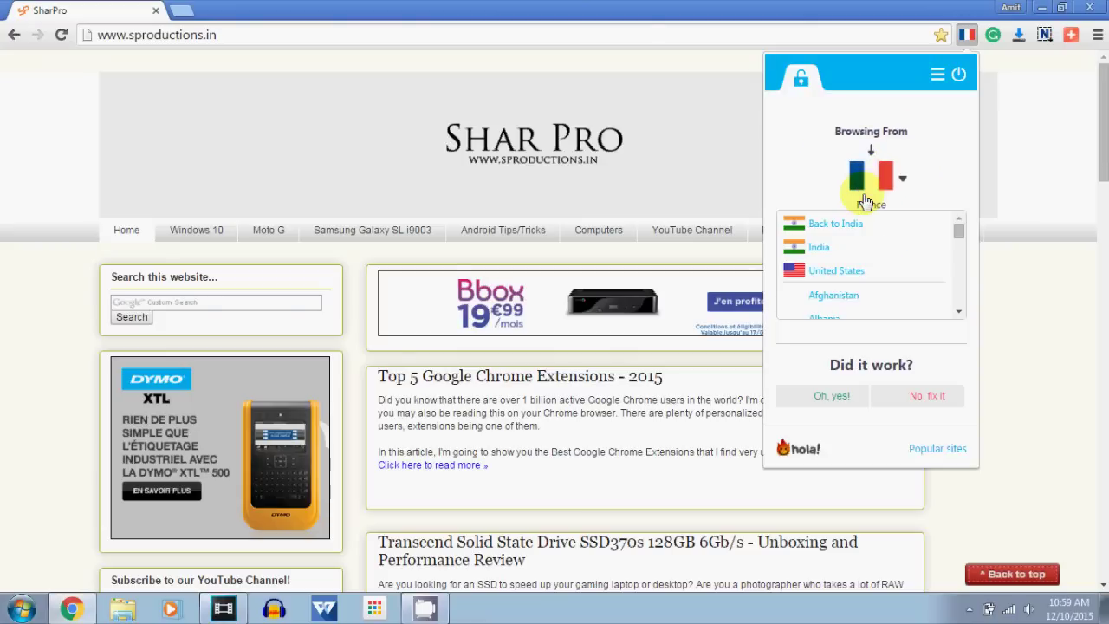
left_click(836, 272)
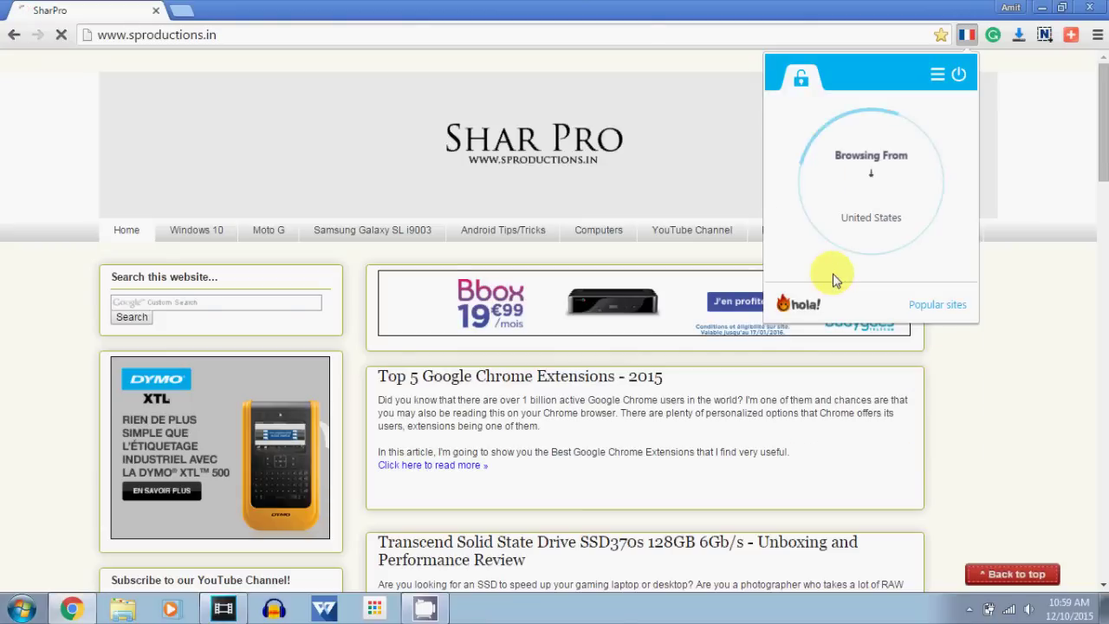